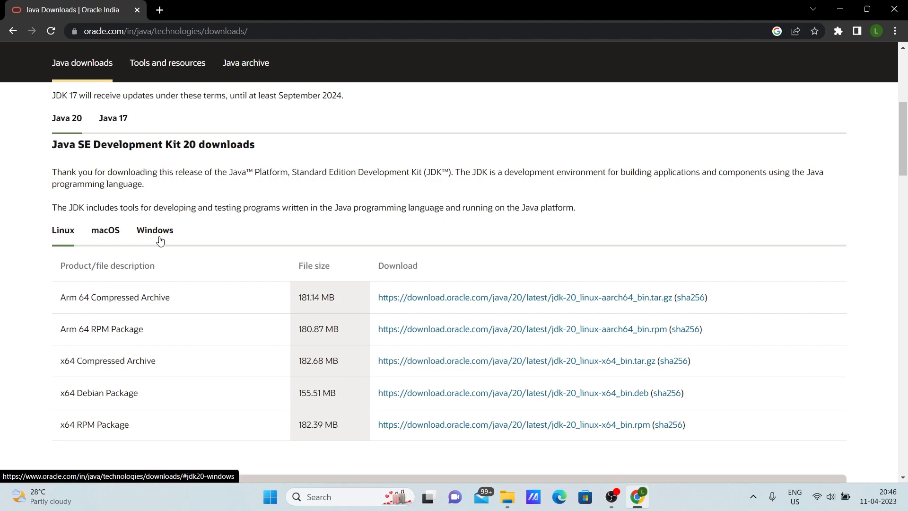
Step: Download the Java SE Development Kit 20 x64 MSI Installer for Windows, launch it and minimize the browser
click(161, 237)
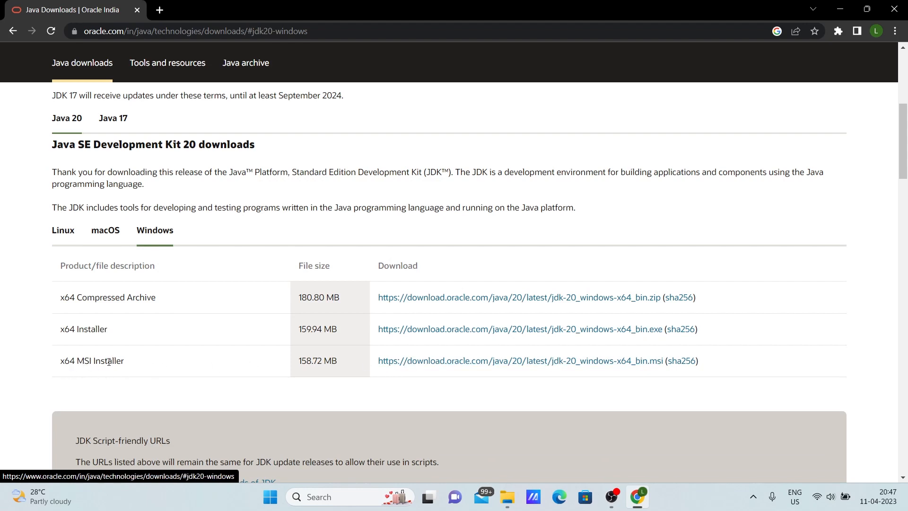
click(432, 364)
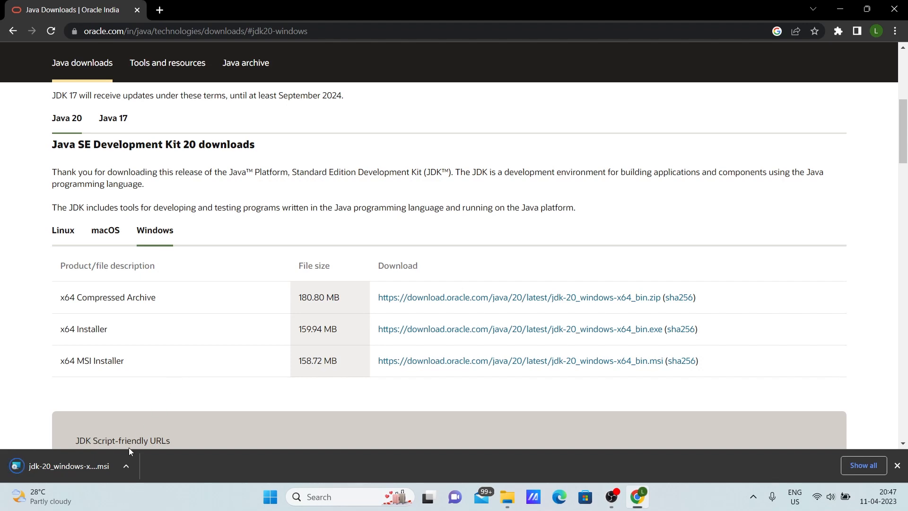
click(127, 466)
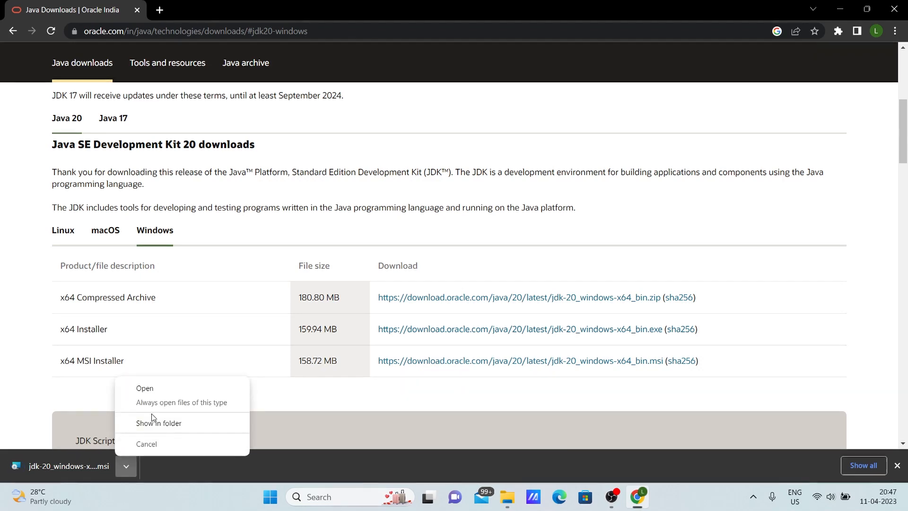
click(165, 394)
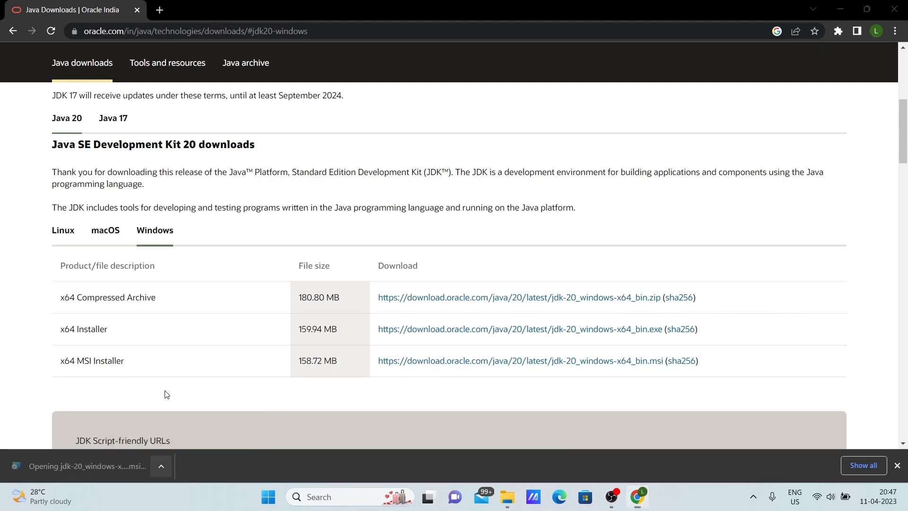
click(840, 7)
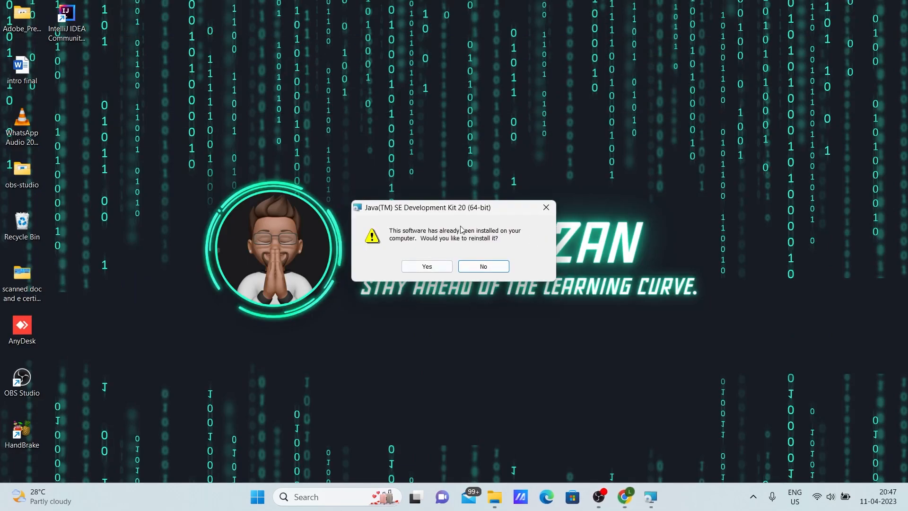
Step: Reinstall Java SE Development Kit 20 into C:\Program Files\Java\jdk-20\ and close the finished setup wizard
click(444, 263)
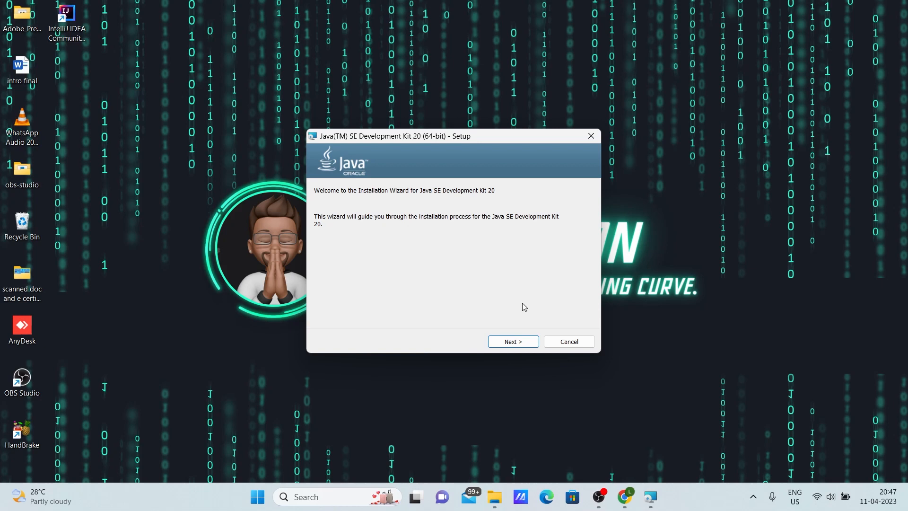
click(513, 341)
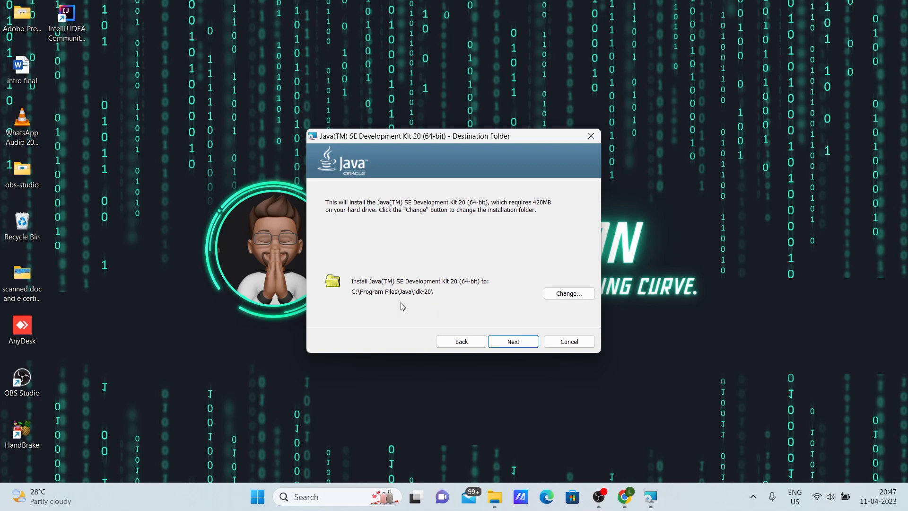
click(571, 294)
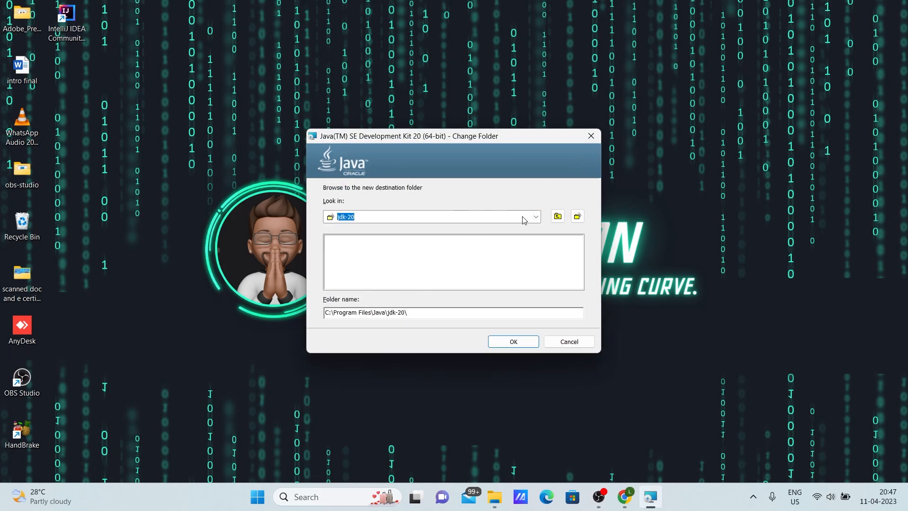
click(590, 133)
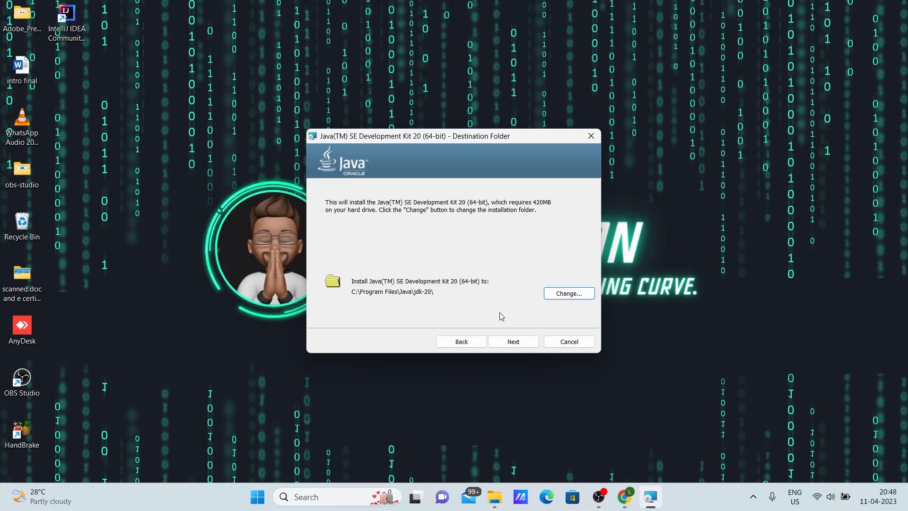
click(519, 340)
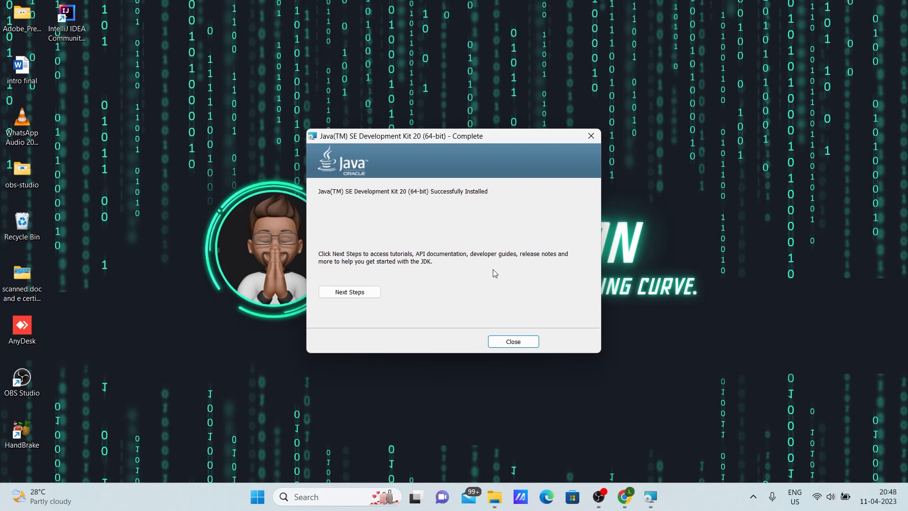
click(513, 342)
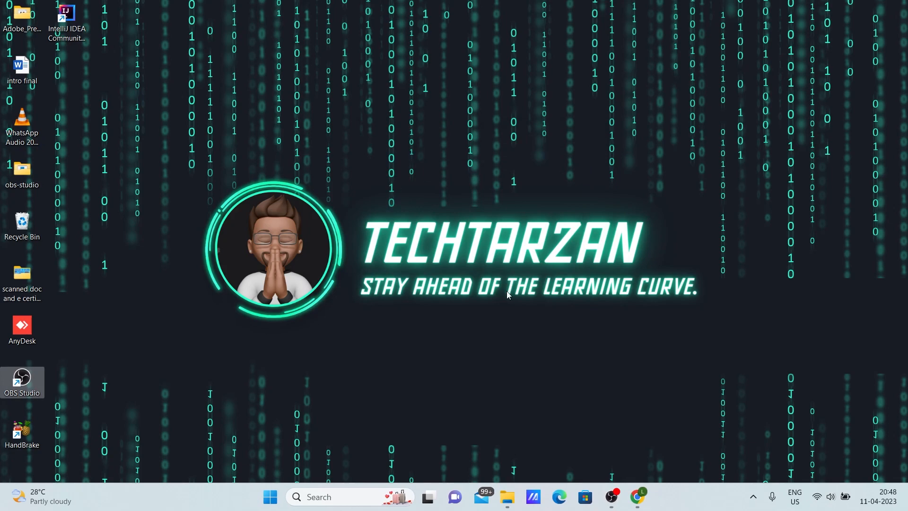
Step: Search Windows for "environ", open the system environment variables settings and bring up the Environment Variables window
click(331, 494)
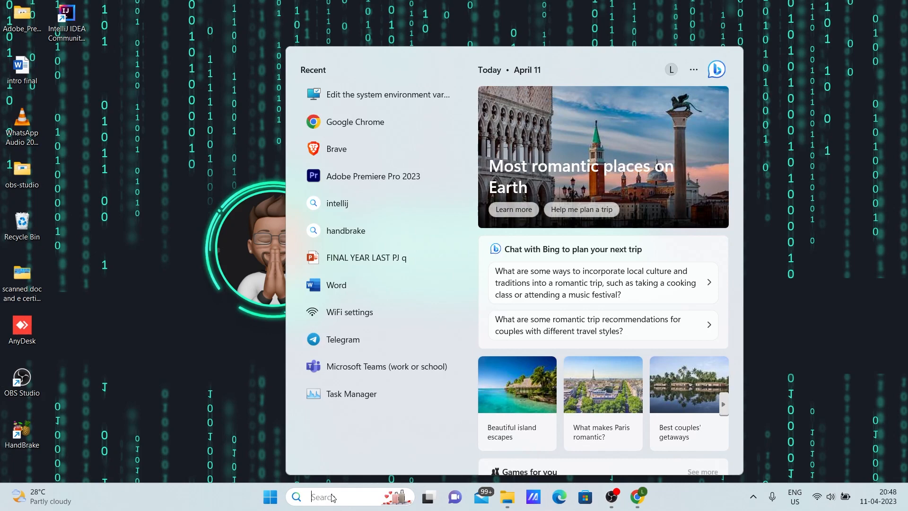
text(en)
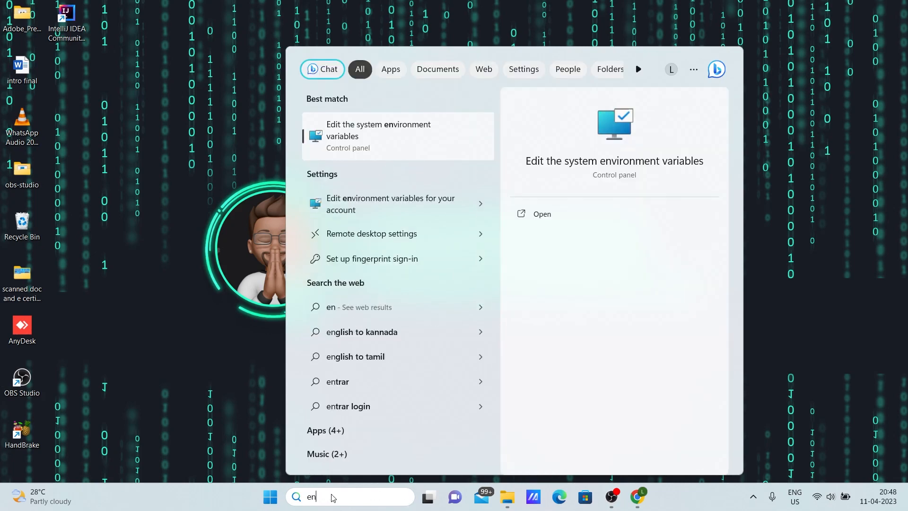
text(viron)
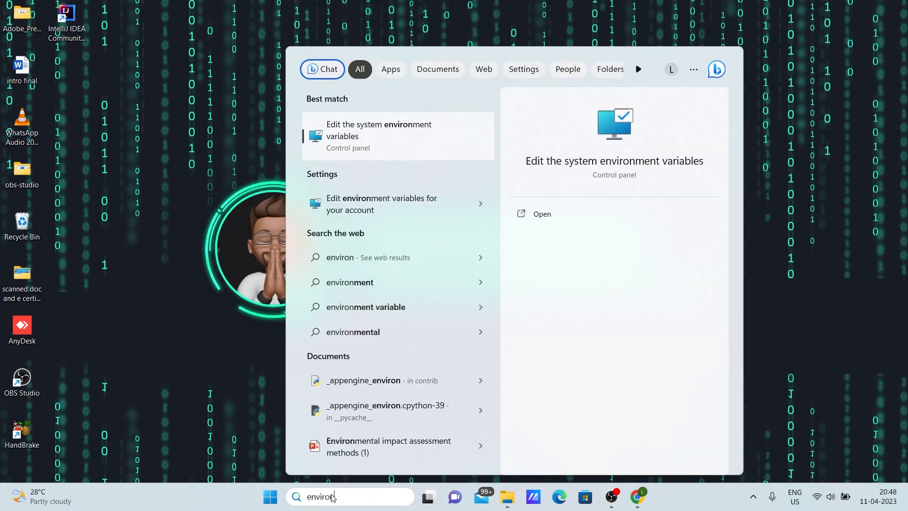
click(377, 136)
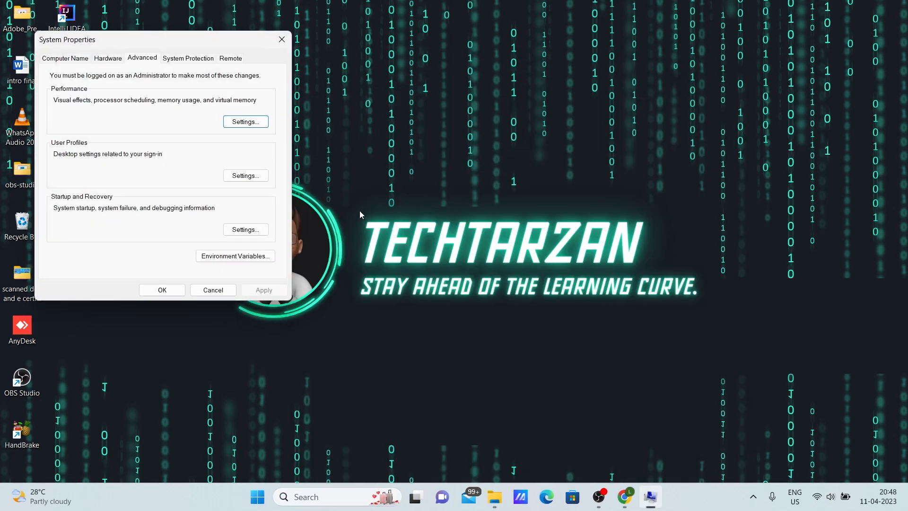
drag(156, 43, 428, 77)
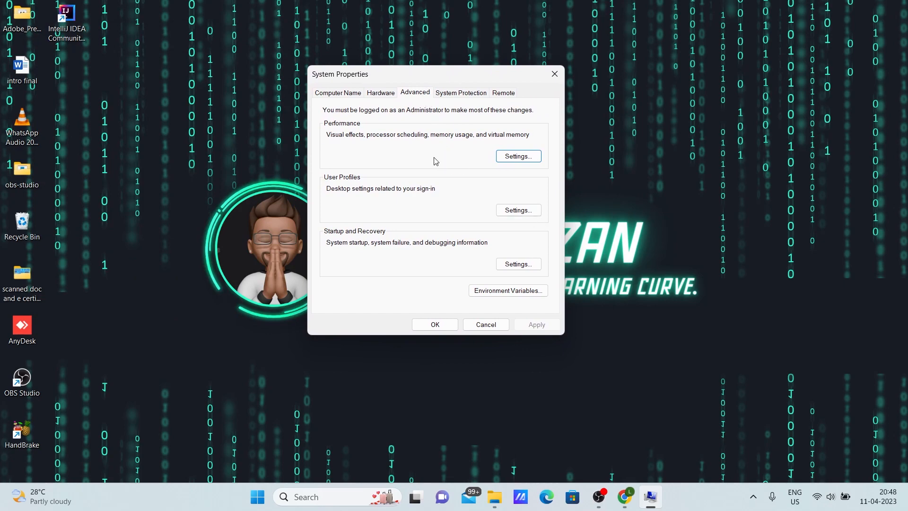
click(507, 290)
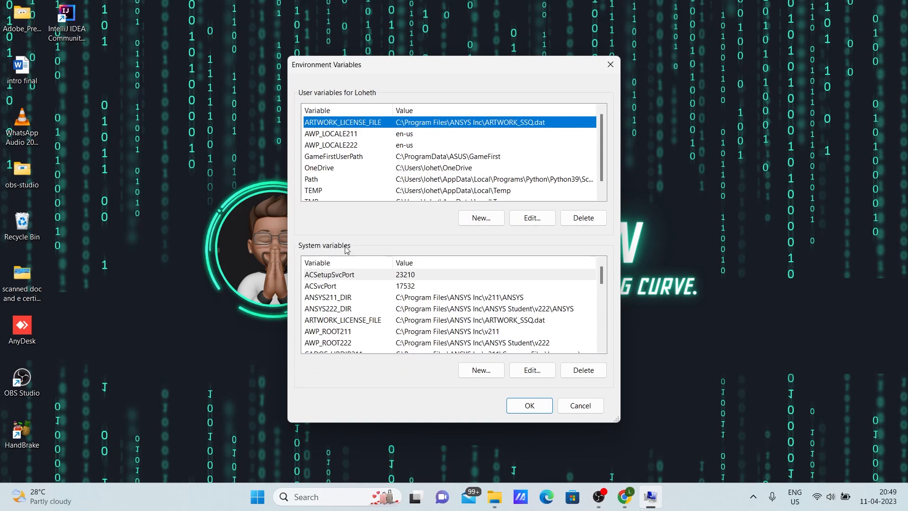
Step: Open the Path entry in the system variables for editing
scroll(352, 336, down, 1)
scroll(352, 337, down, 1)
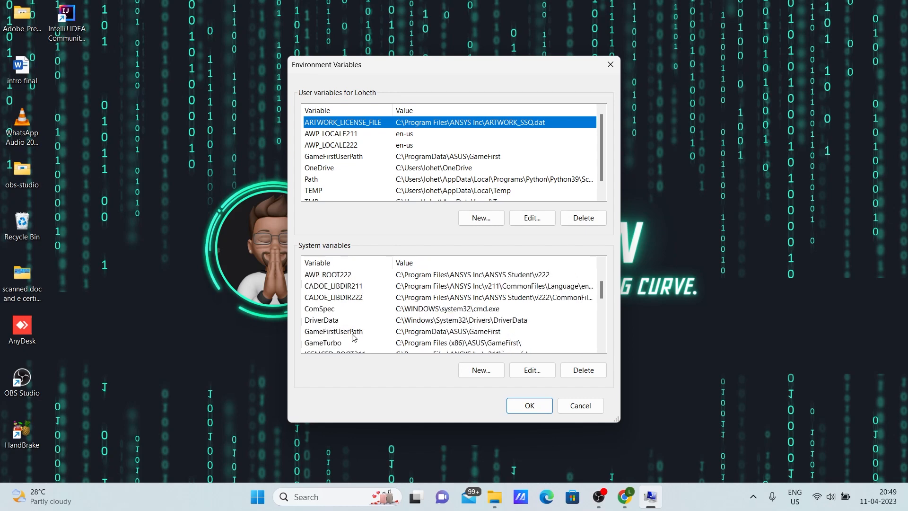
scroll(352, 336, down, 1)
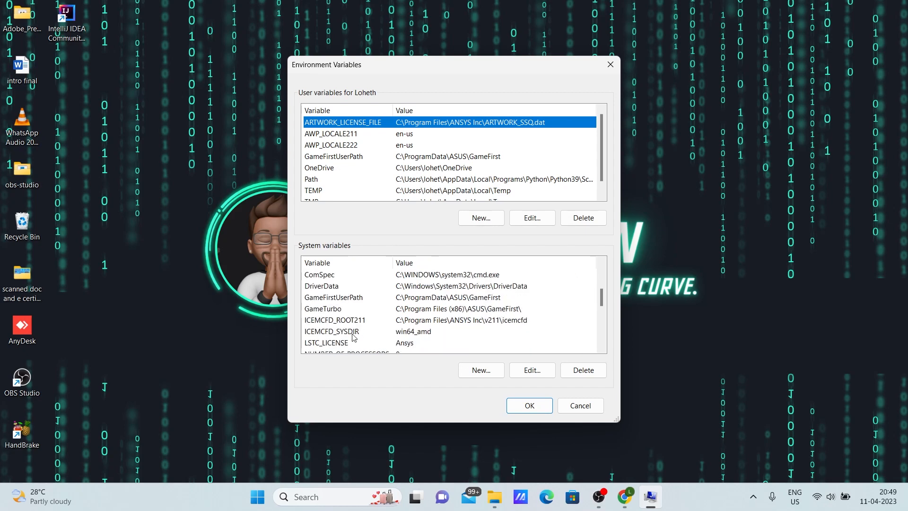
scroll(352, 336, down, 2)
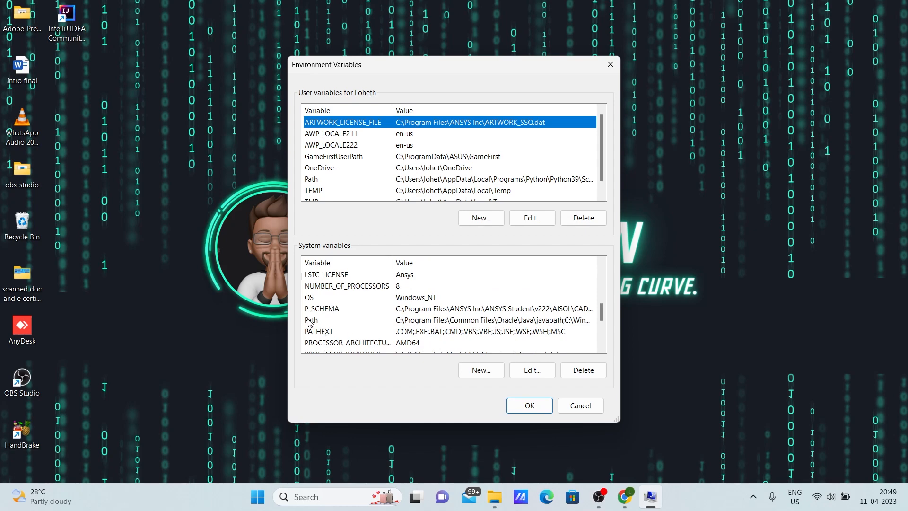
click(317, 323)
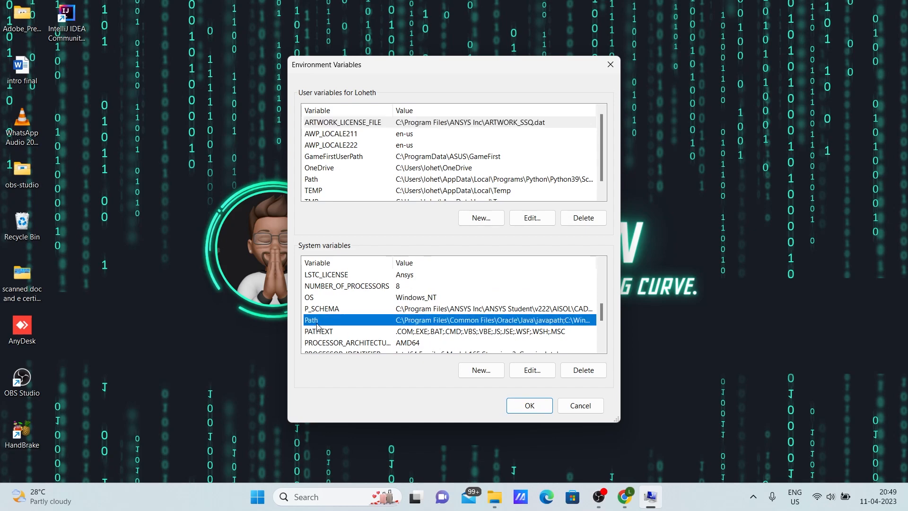
click(529, 370)
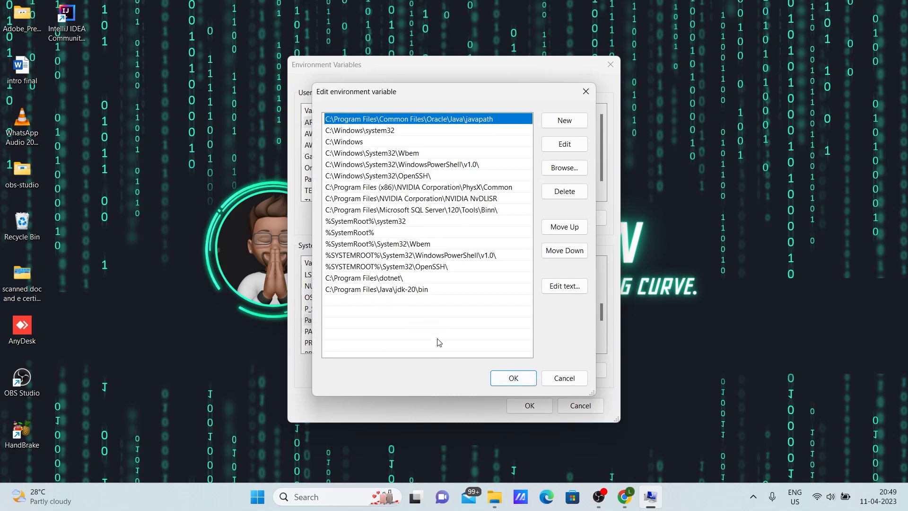
Step: Switch to File Explorer, browse to the bin folder of jdk-20 under C:\Program Files\Java and copy its full path
mouse_move(495, 491)
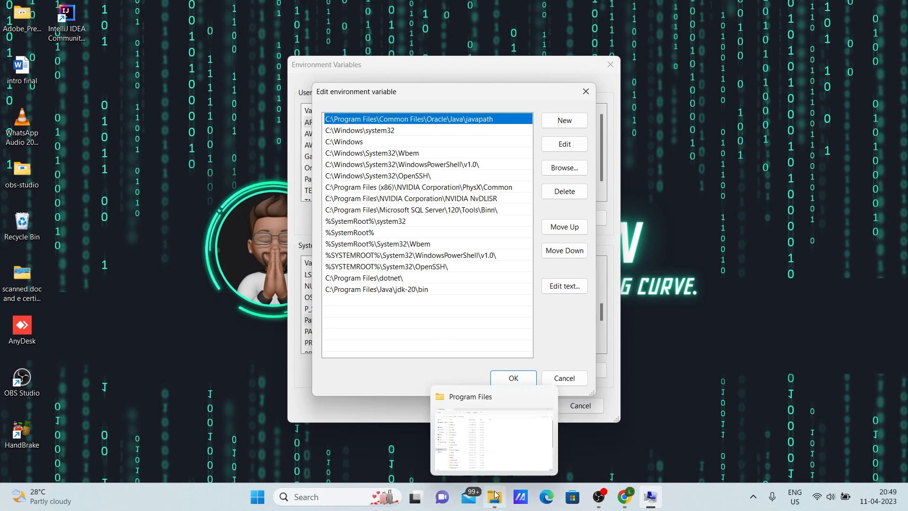
click(501, 453)
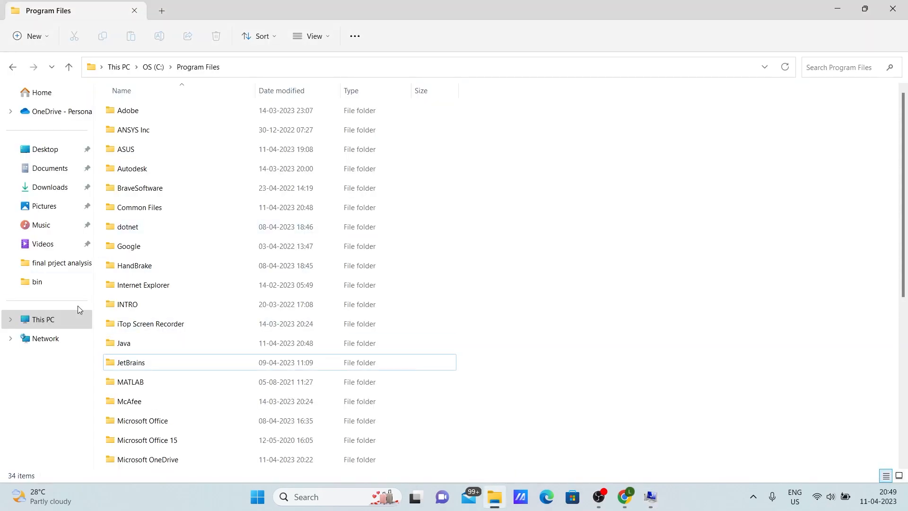
click(67, 324)
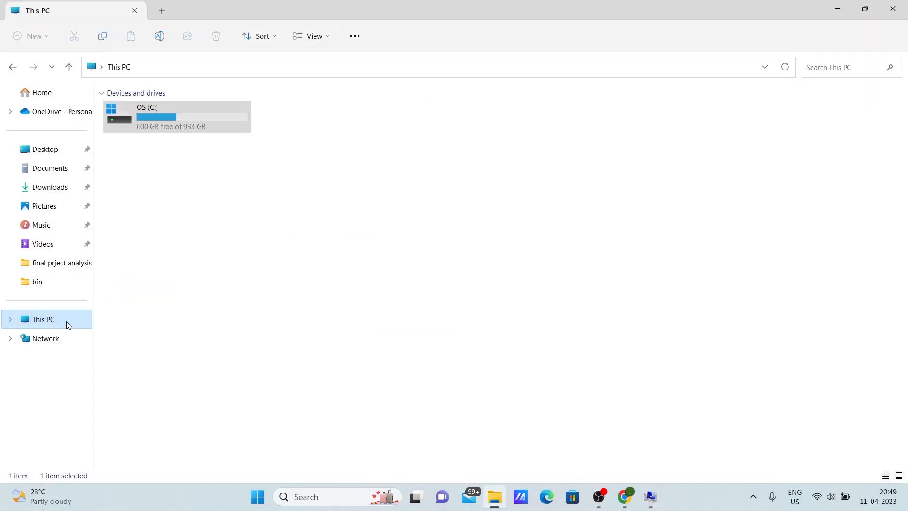
double_click(165, 118)
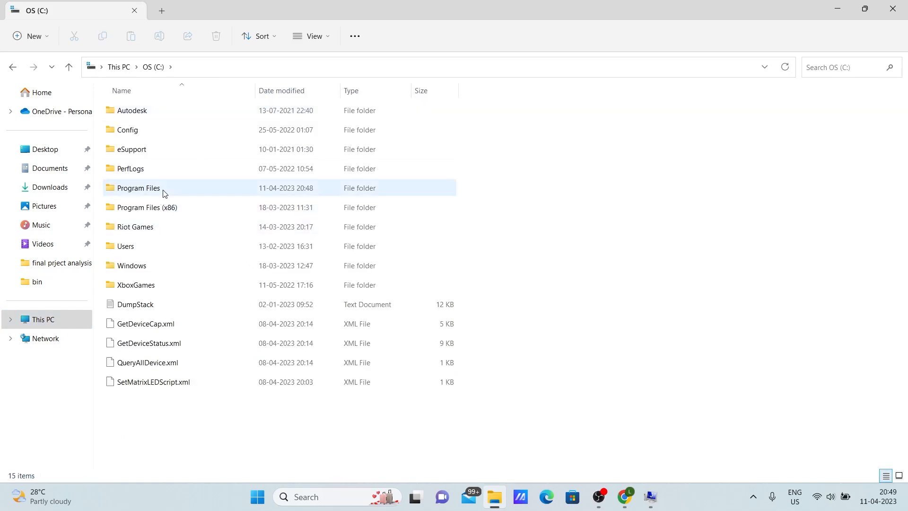
double_click(165, 193)
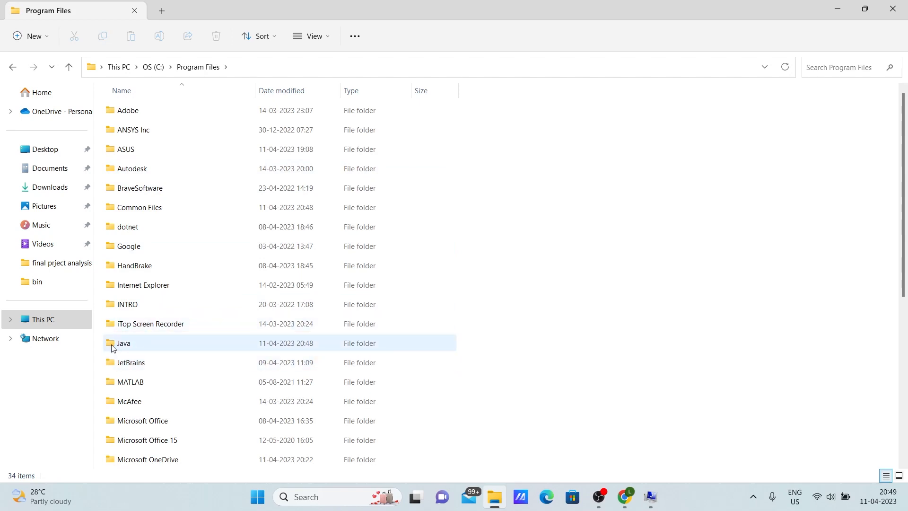
double_click(132, 350)
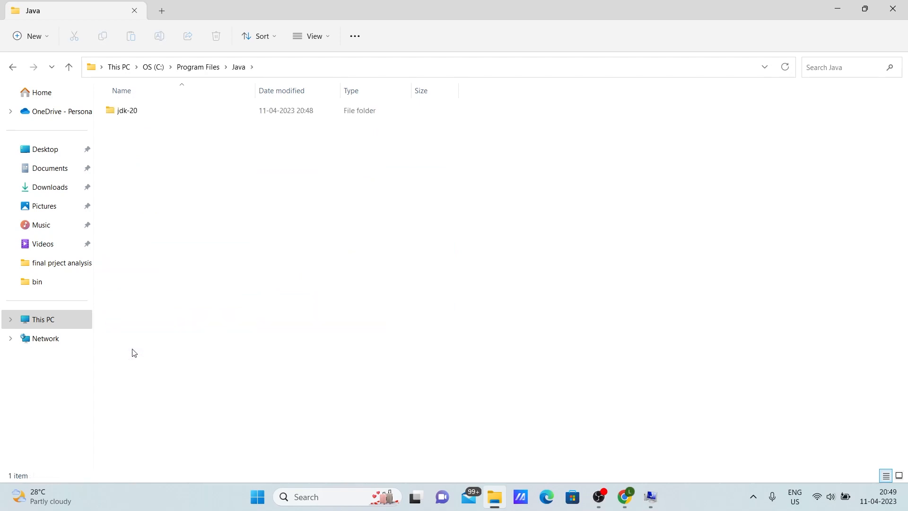
double_click(132, 117)
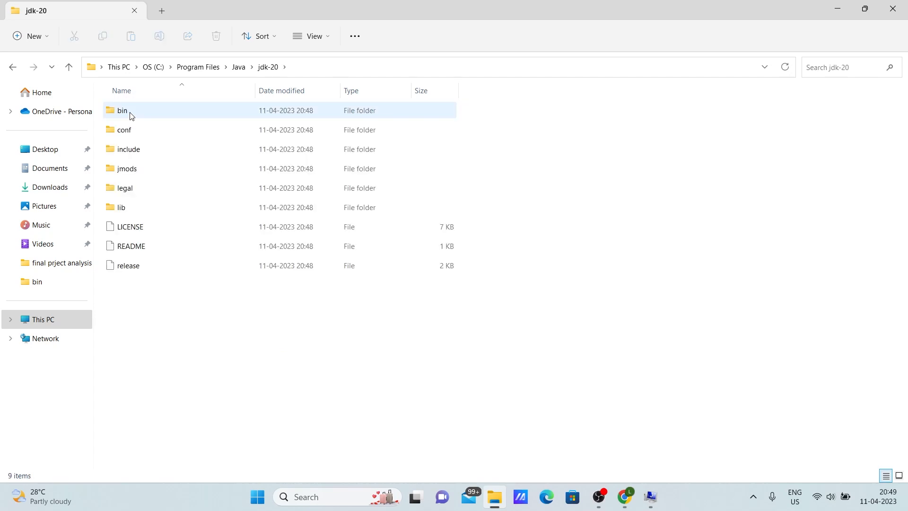
double_click(132, 116)
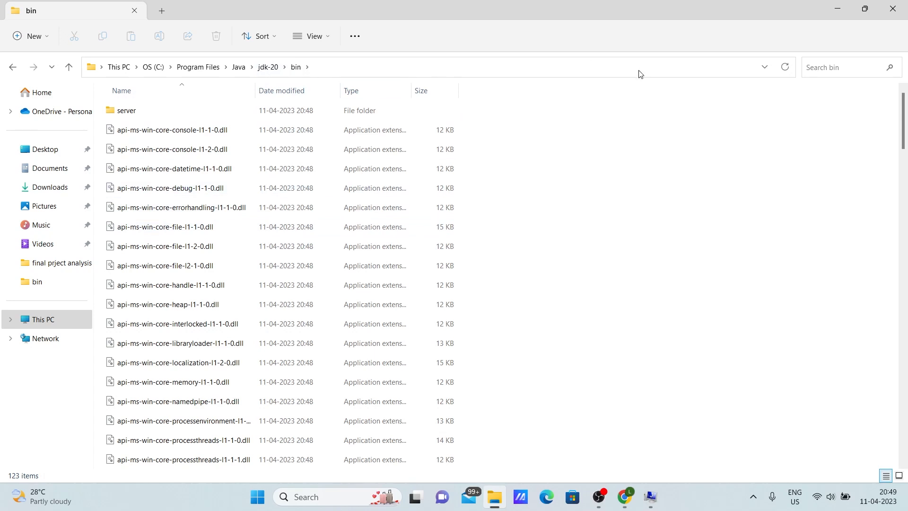
click(765, 68)
key(ctrl+c)
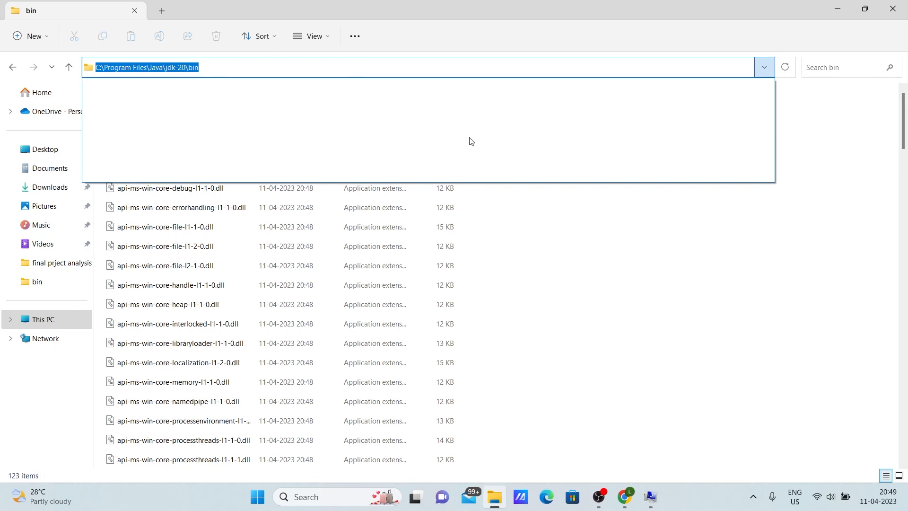
Step: Minimize File Explorer and add C:\Program Files\Java\jdk-20\bin as a new entry in the system Path variable
click(842, 5)
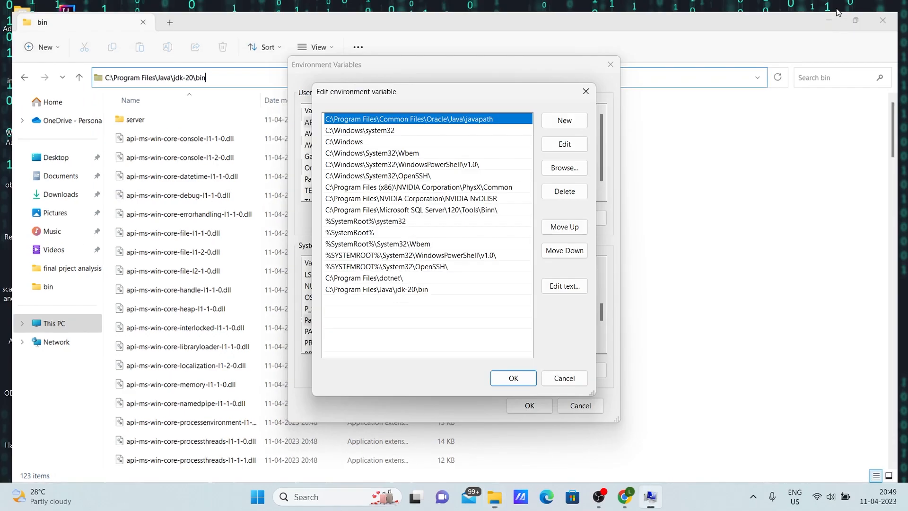
click(836, 15)
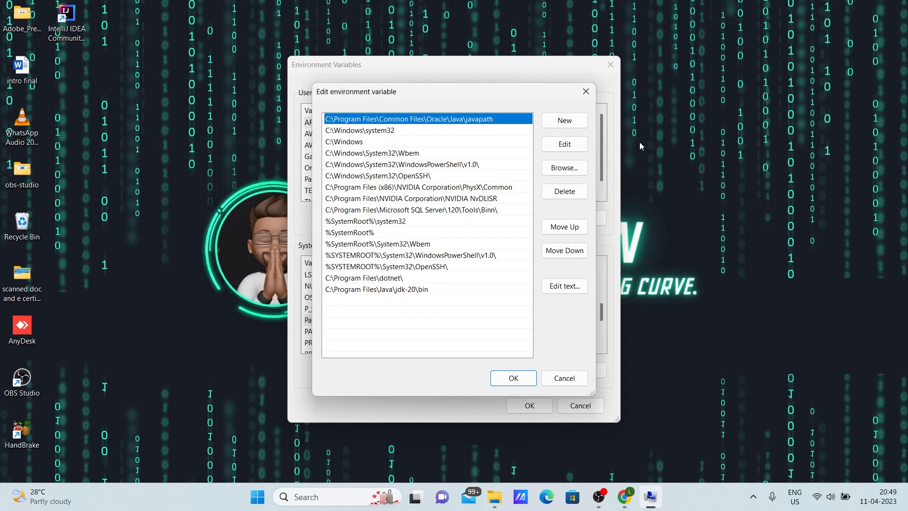
click(567, 126)
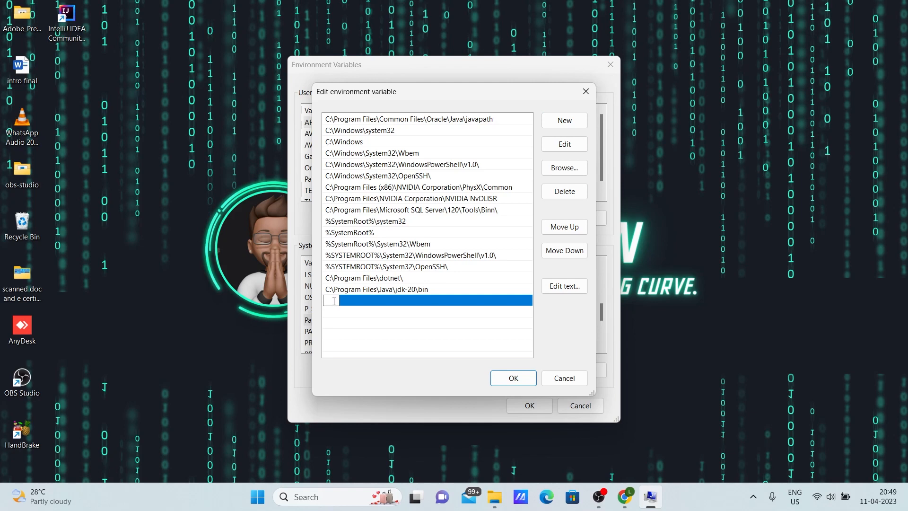
key(ctrl+v)
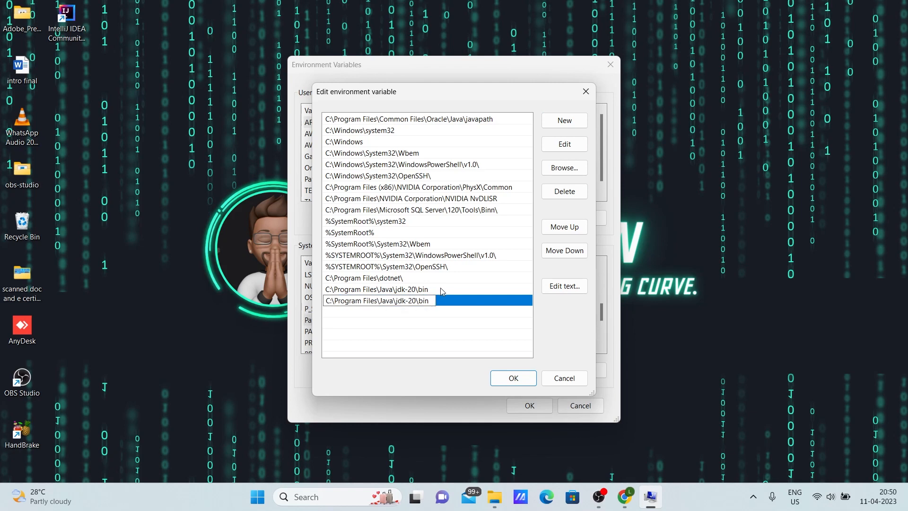
Step: Save the Path edit and a new system variable named "java now" with the value C:\Program Files\Java\jdk-20, closing all the settings windows
click(507, 377)
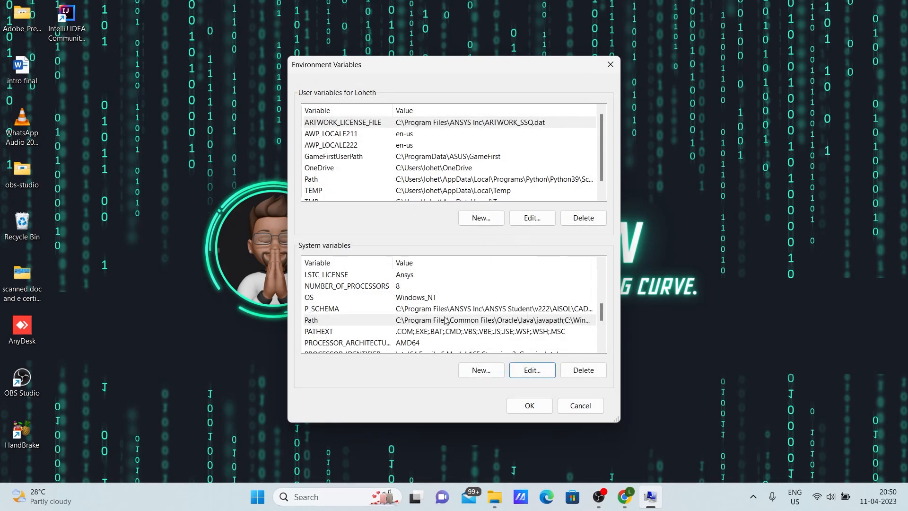
click(488, 374)
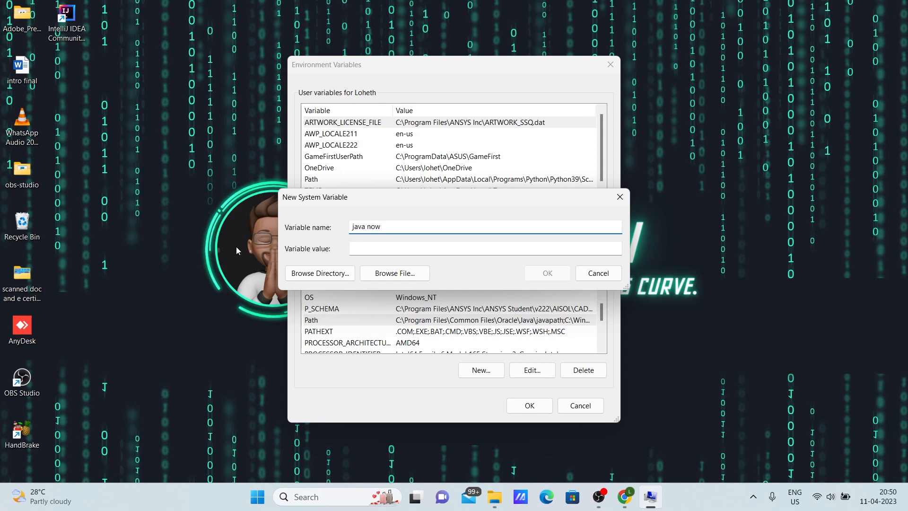
click(372, 246)
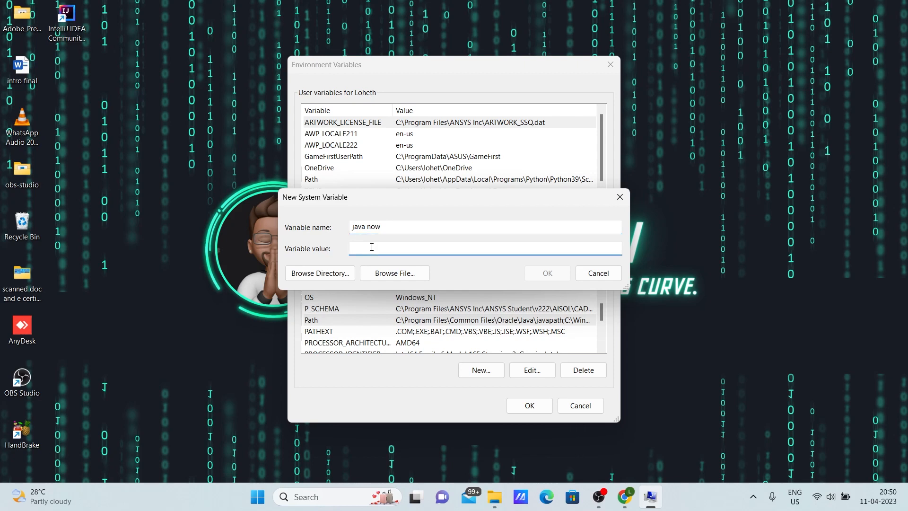
key(ctrl+v)
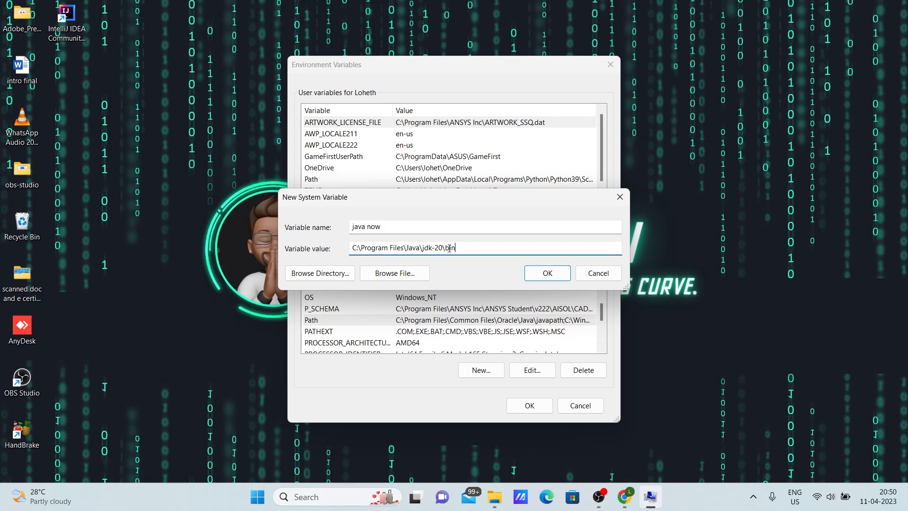
key(BackSpace)
key(BackSpace)
key(BackSpace)
key(BackSpace)
click(544, 268)
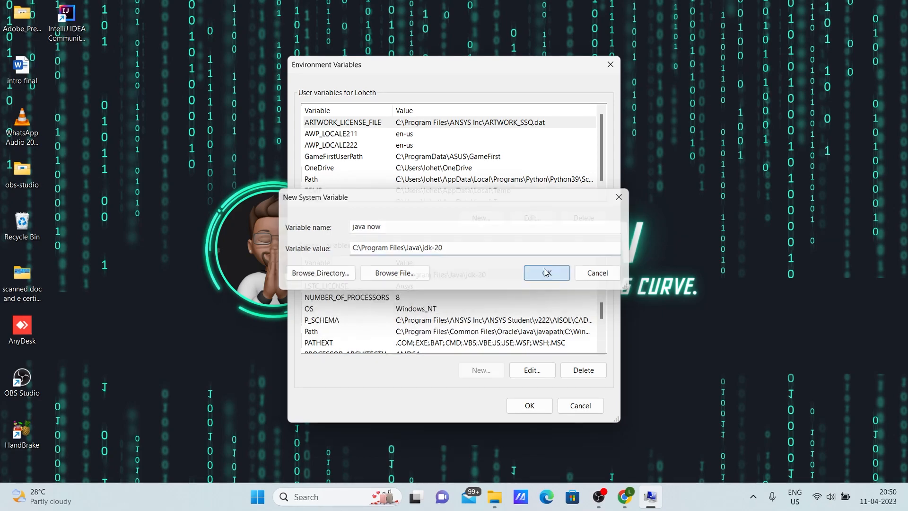
click(528, 405)
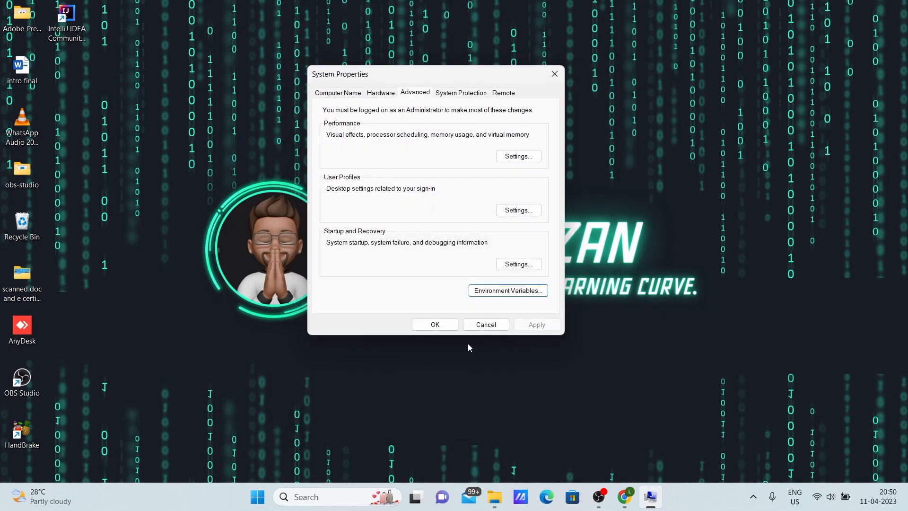
click(445, 326)
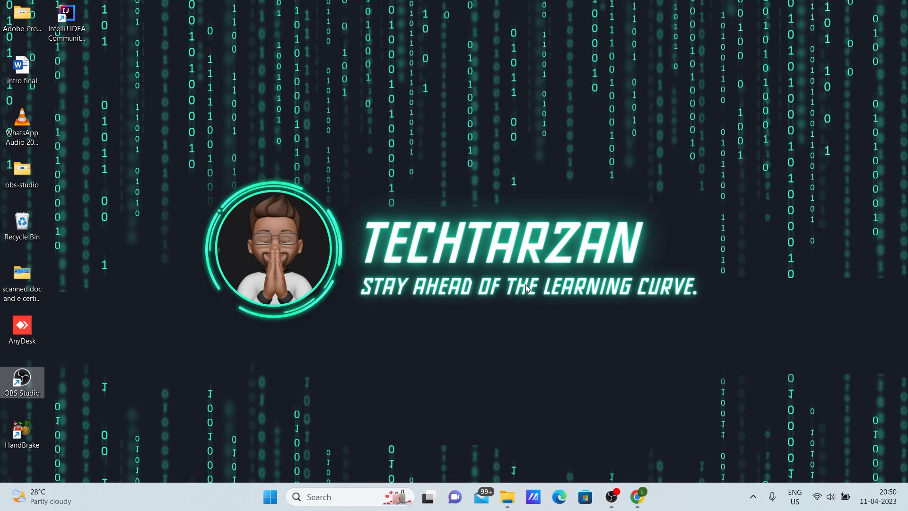